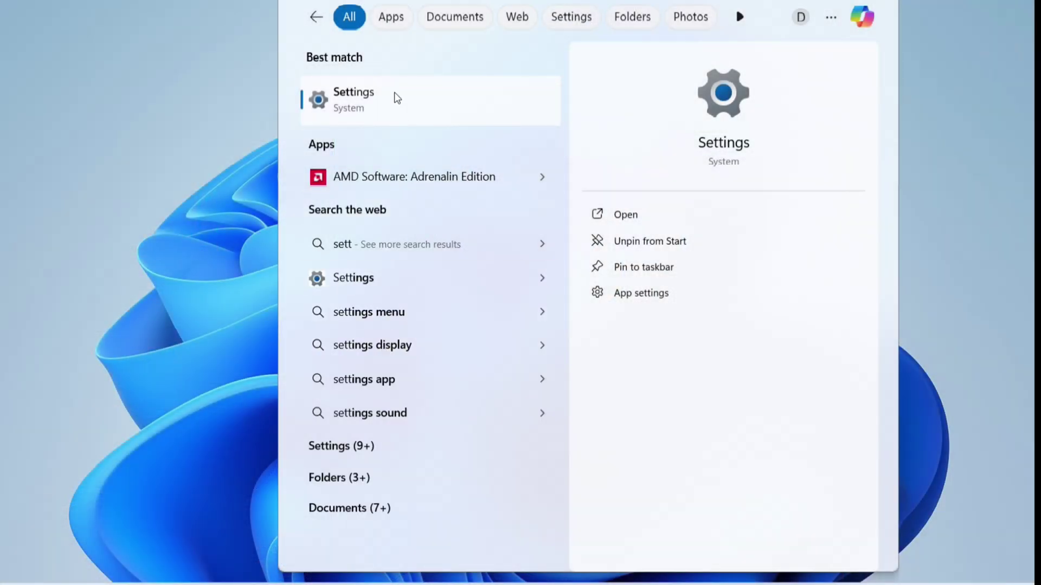
- Launch Settings from the search results and go to the Privacy & security page
{"action": "left_click", "coordinate": [397, 98]}
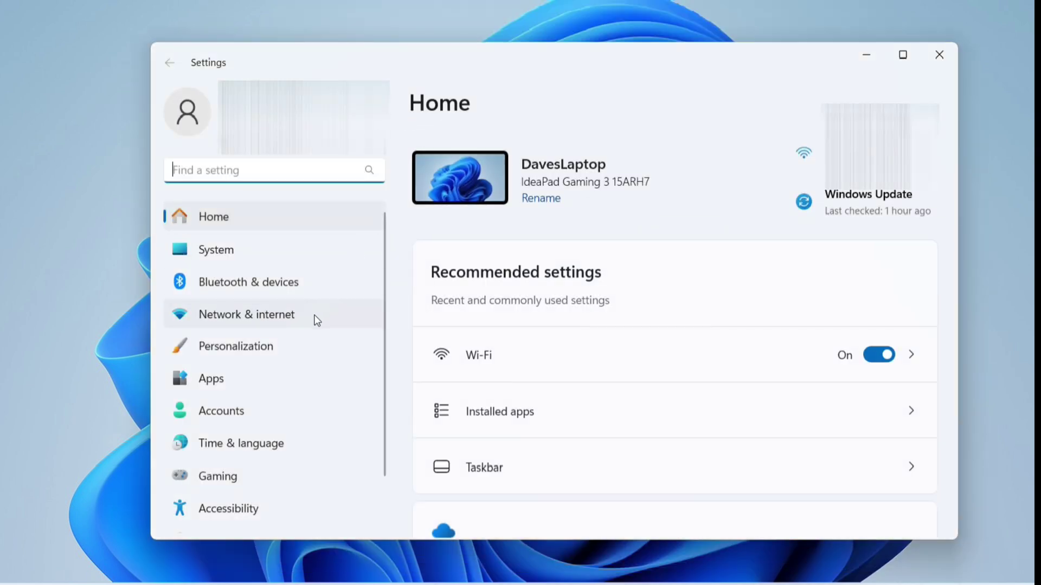
{"action": "scroll", "coordinate": [317, 321], "scroll_direction": "down", "scroll_amount": 2}
{"action": "left_click", "coordinate": [284, 485]}
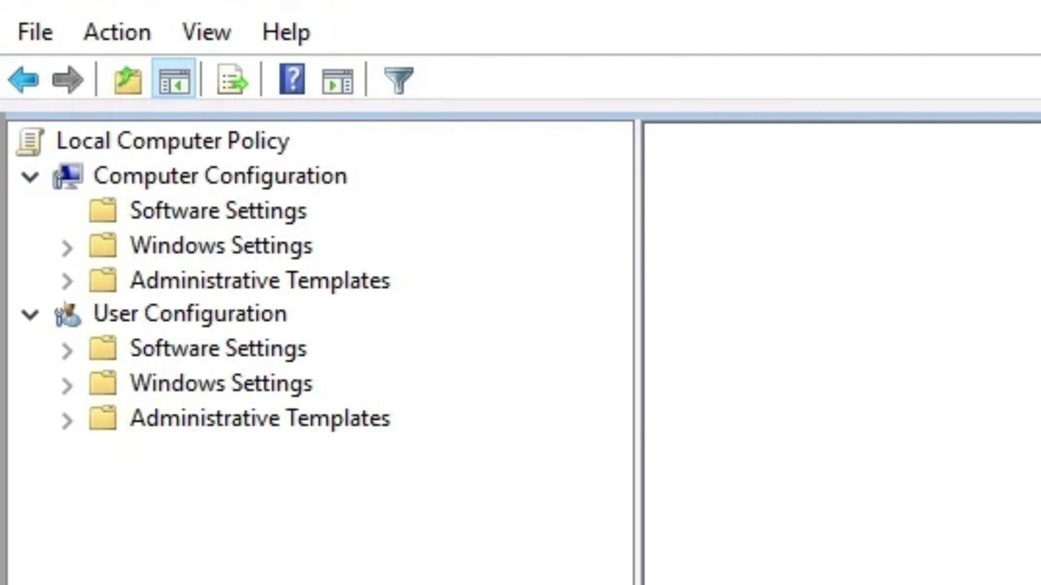
- Expand Computer Configuration > Administrative Templates to show Windows Components and the other policy groups
{"action": "key", "text": "Right"}
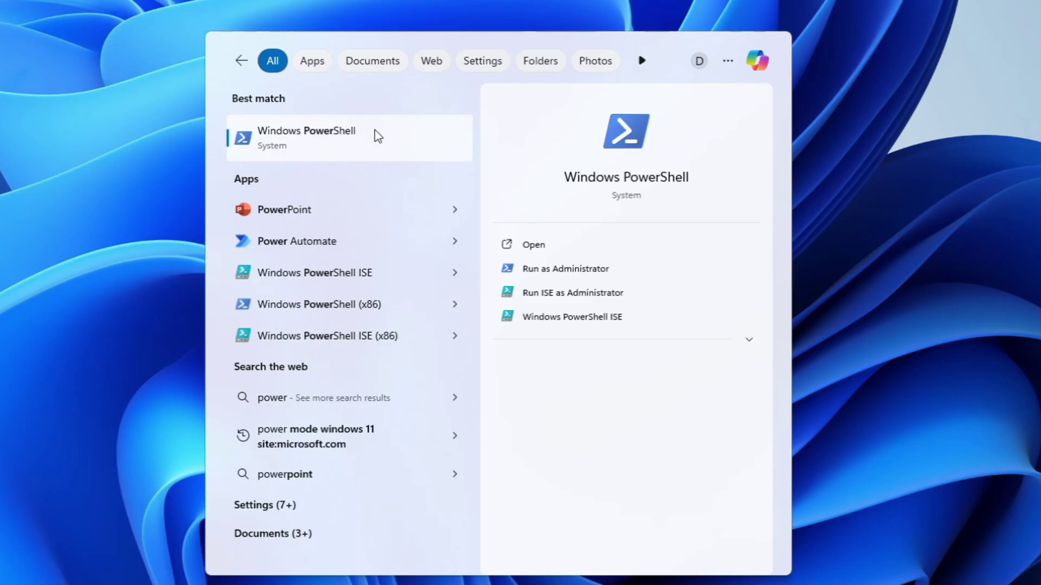
- Run Windows PowerShell as administrator from the search results
{"action": "right_click", "coordinate": [384, 133]}
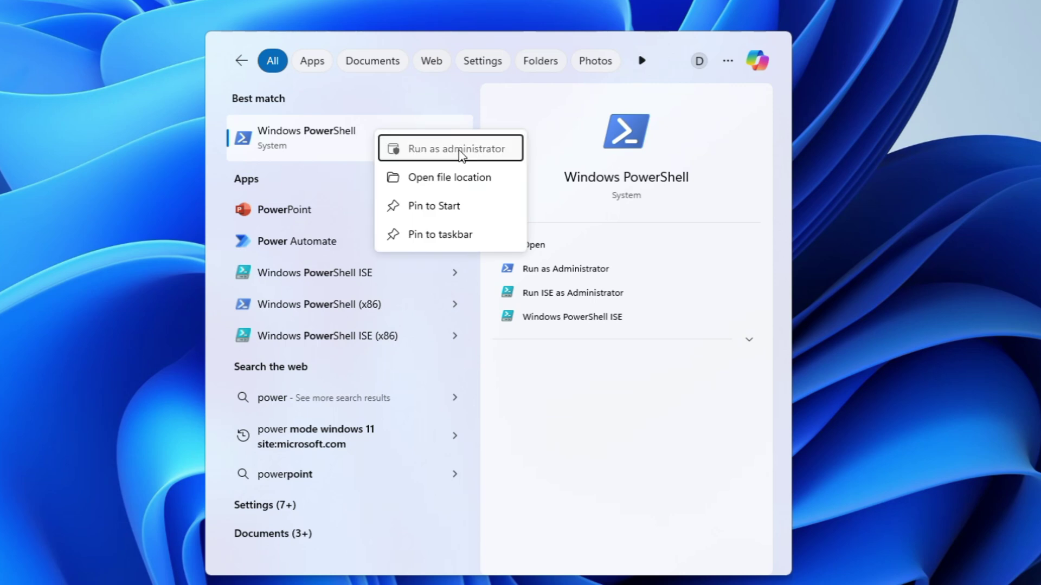
{"action": "left_click", "coordinate": [456, 150]}
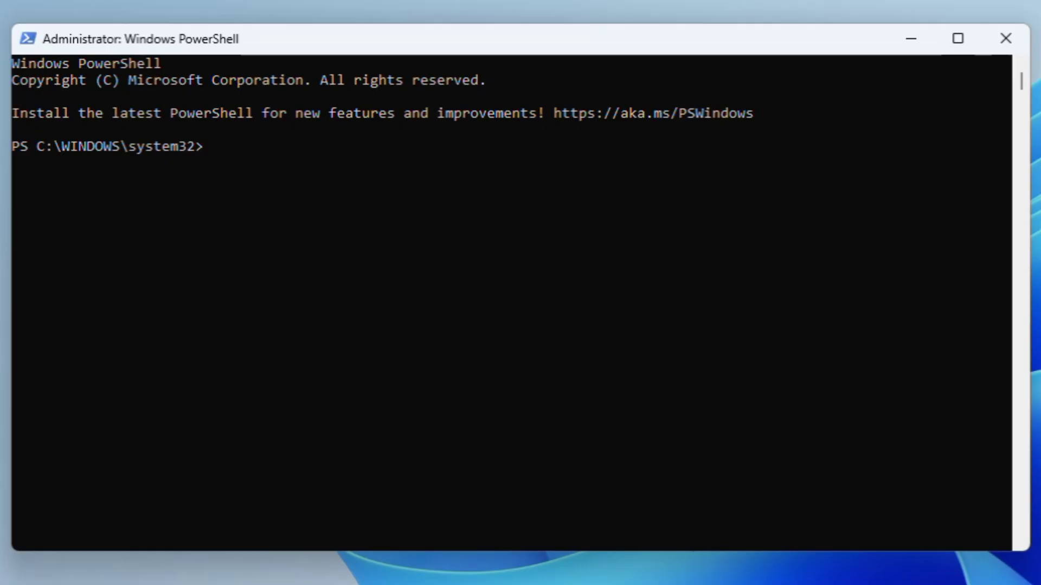
- Enter Disable-Bitlocker -MountPoint "D:", then the $BLV = Get-Bitlockervolume all-volumes version
{"action": "type", "text": "Disable-Bitlocker"}
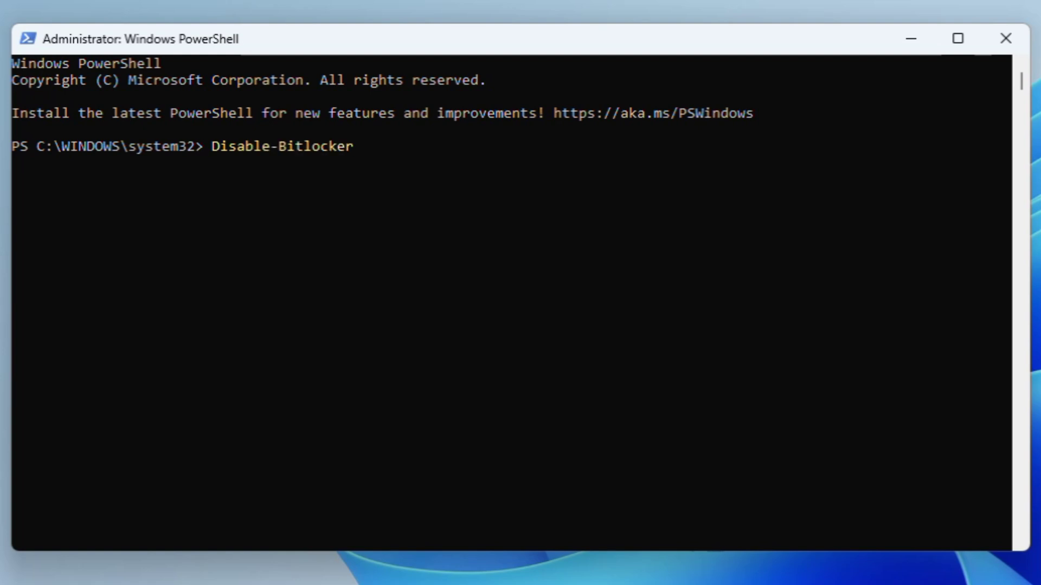
{"action": "type", "text": " -MountPoint"}
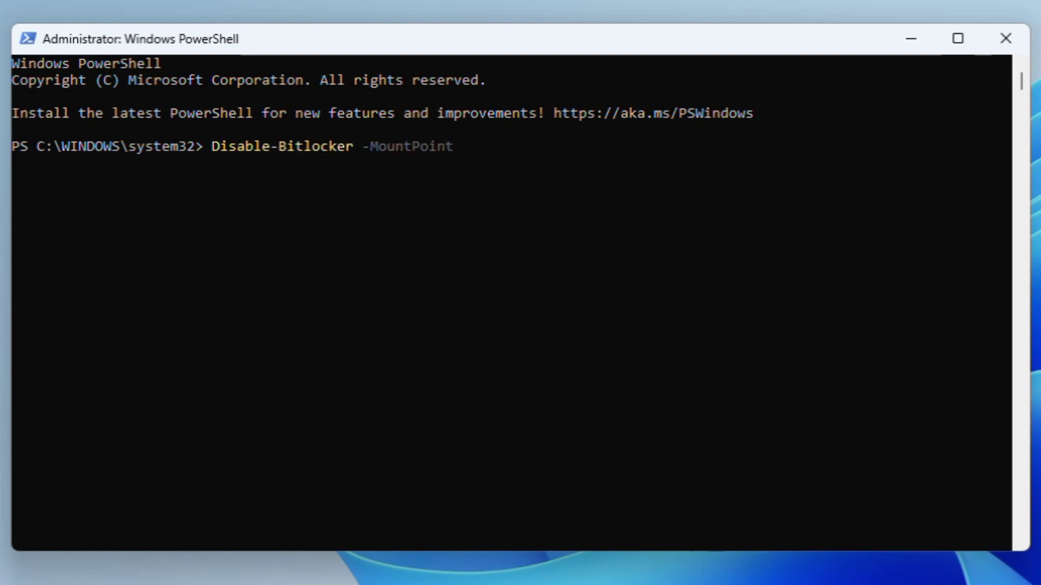
{"action": "type", "text": " \""}
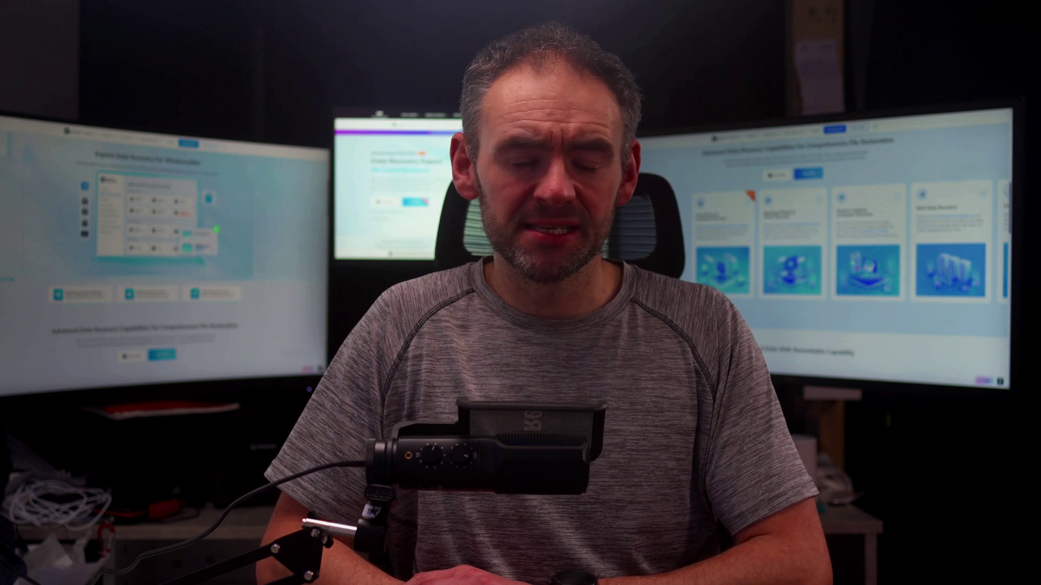
{"action": "type", "text": "$"}
{"action": "type", "text": "BLV = Get"}
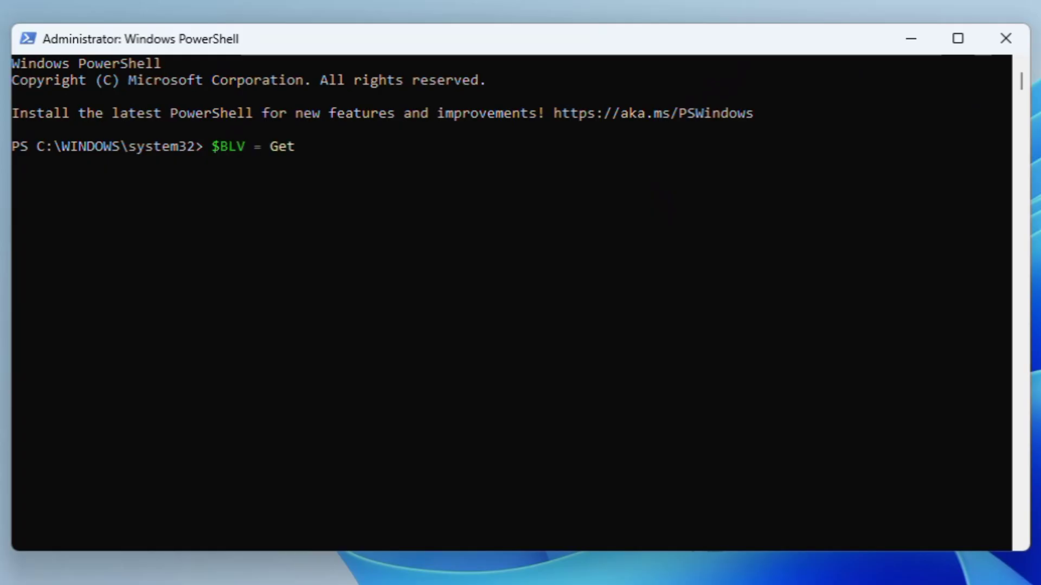
{"action": "type", "text": "-Bitlockervolume. Disable-Bitlocker "}
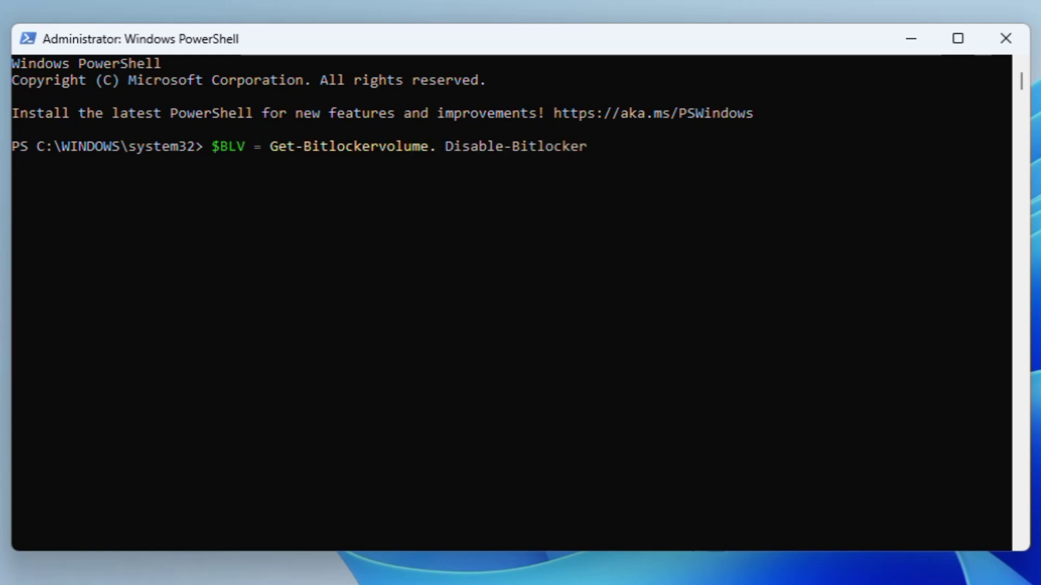
{"action": "type", "text": "-Mountpoint $BLV"}
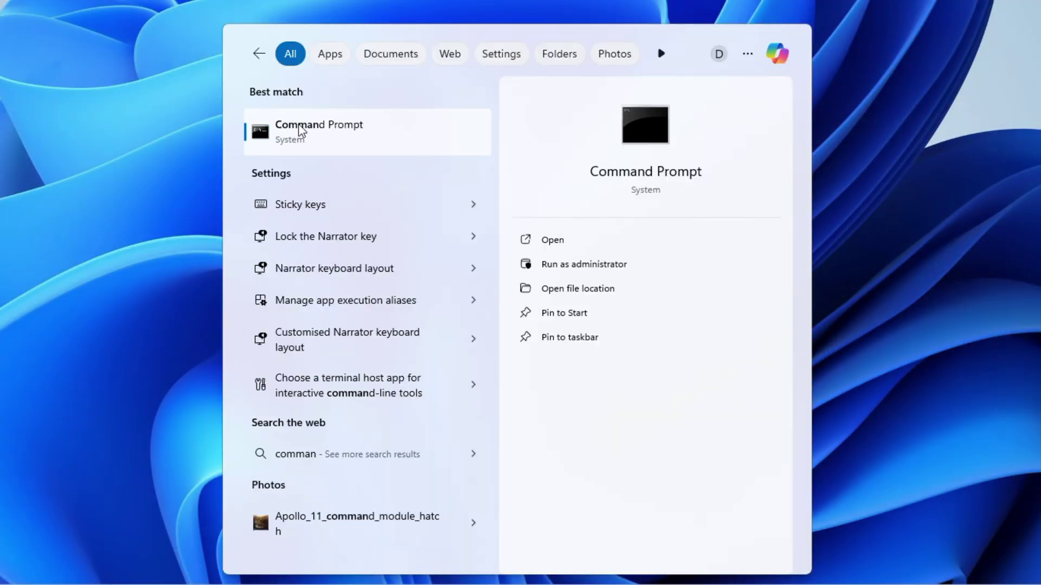
- Bring up the launch options for Command Prompt in the search results
{"action": "right_click", "coordinate": [303, 132]}
- Run Command Prompt as administrator and execute manage-bde -status to check drive encryption
{"action": "left_click", "coordinate": [383, 151]}
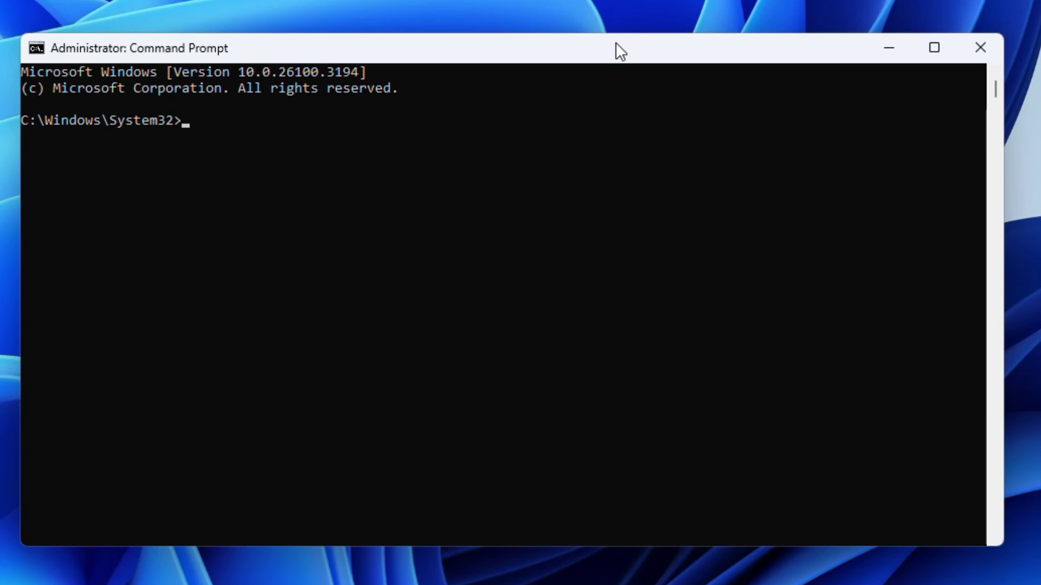
{"action": "type", "text": "manage-bde -sta"}
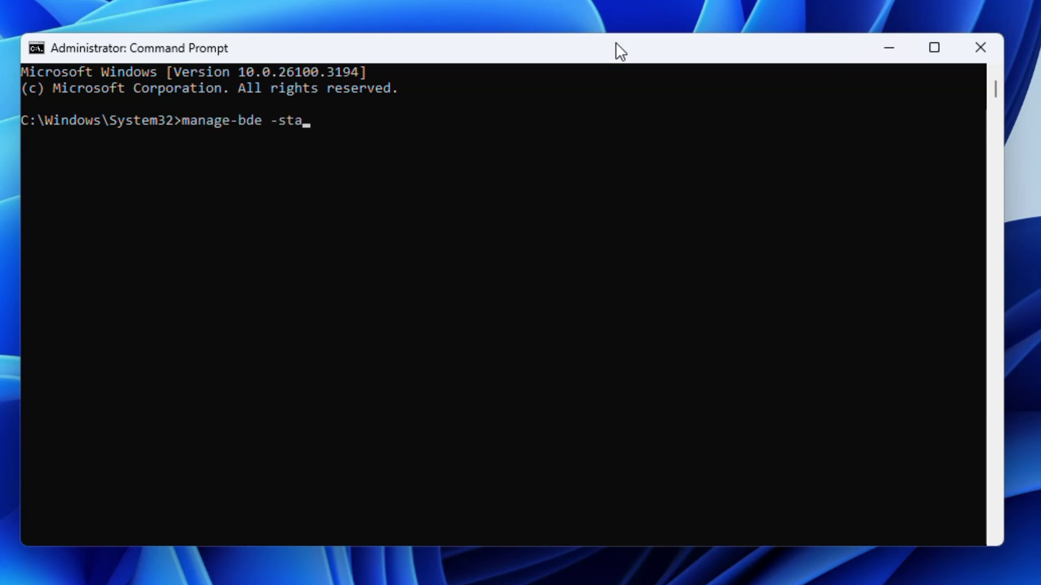
{"action": "type", "text": "tus"}
{"action": "key", "text": "Return"}
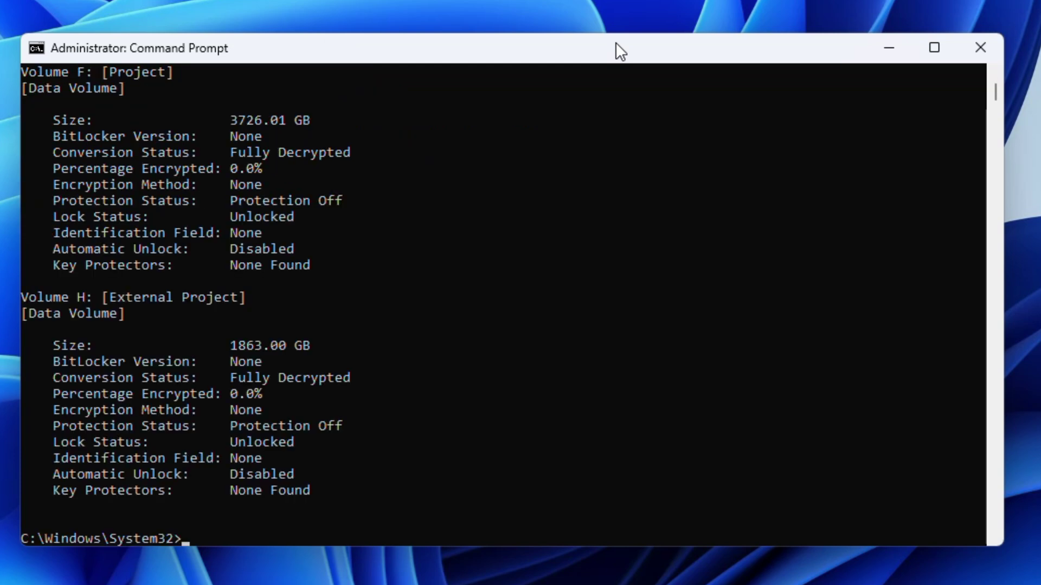
- Enter manage-bde -off d at the System32 prompt to decrypt drive D
{"action": "type", "text": "manage"}
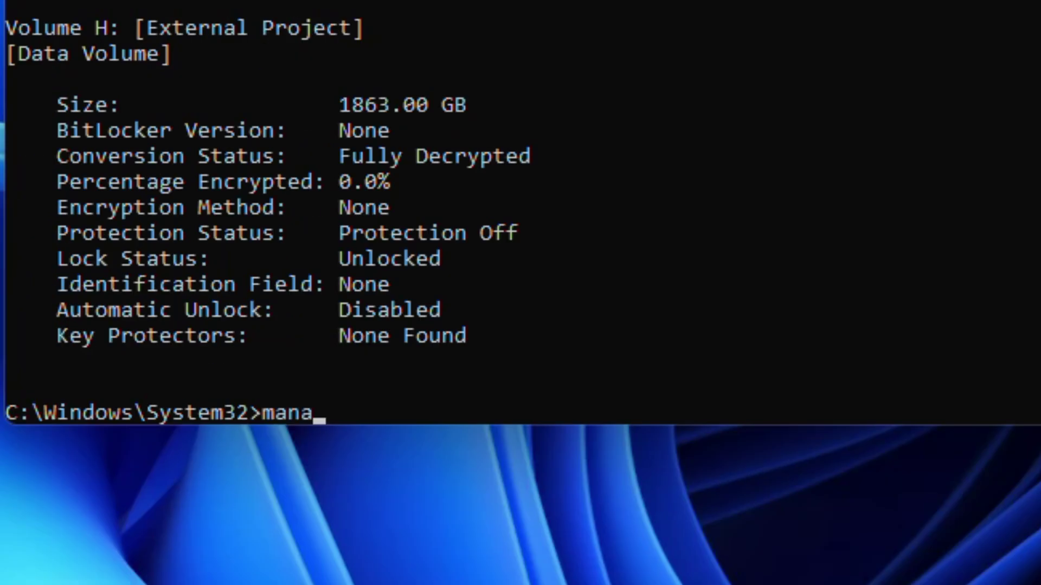
{"action": "type", "text": "-bde"}
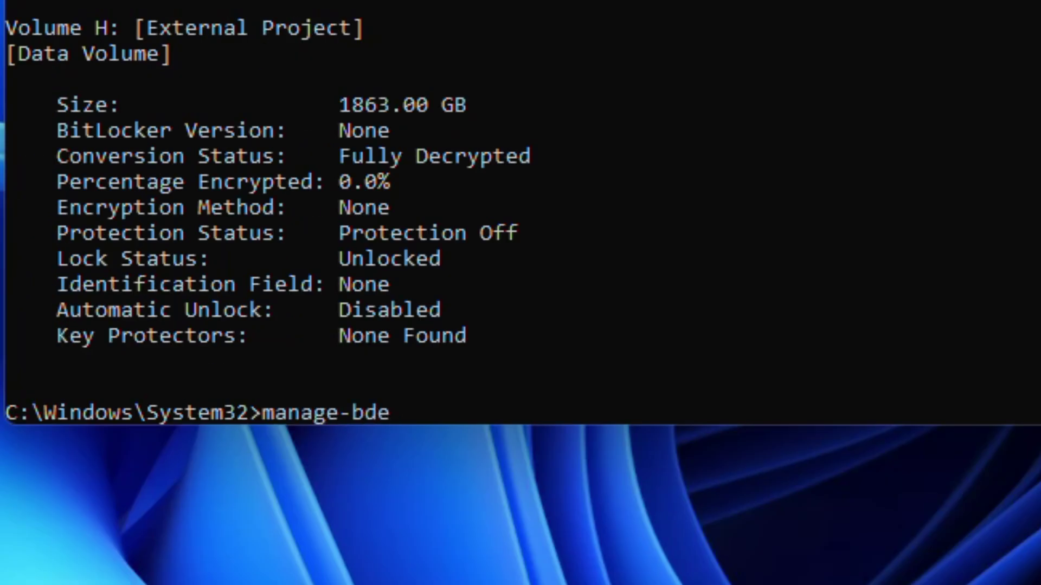
{"action": "type", "text": " -off d"}
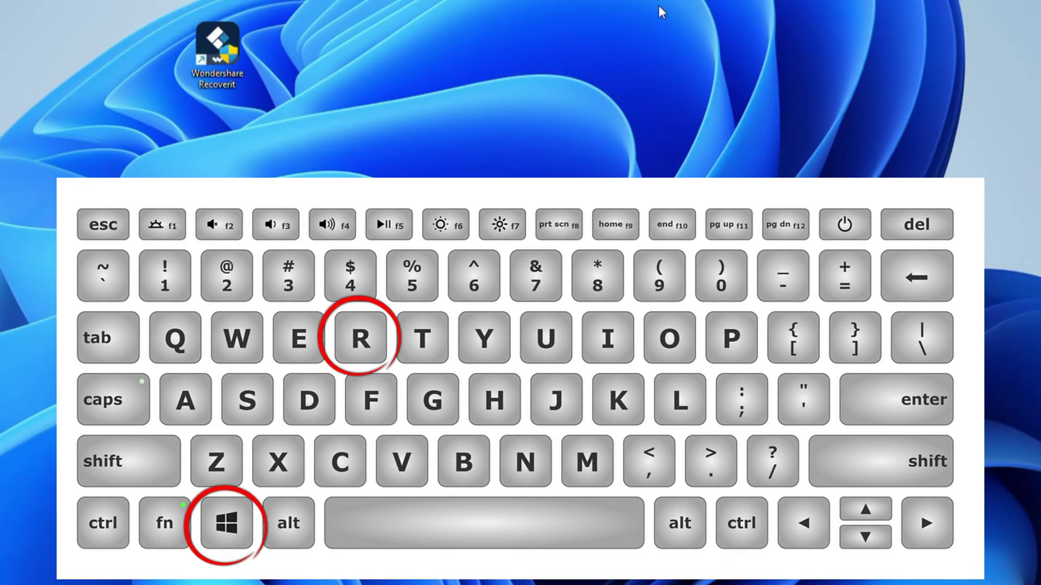
- Launch the services.msc console through the Win+R Run box
{"action": "key", "text": "super+r"}
{"action": "type", "text": "se"}
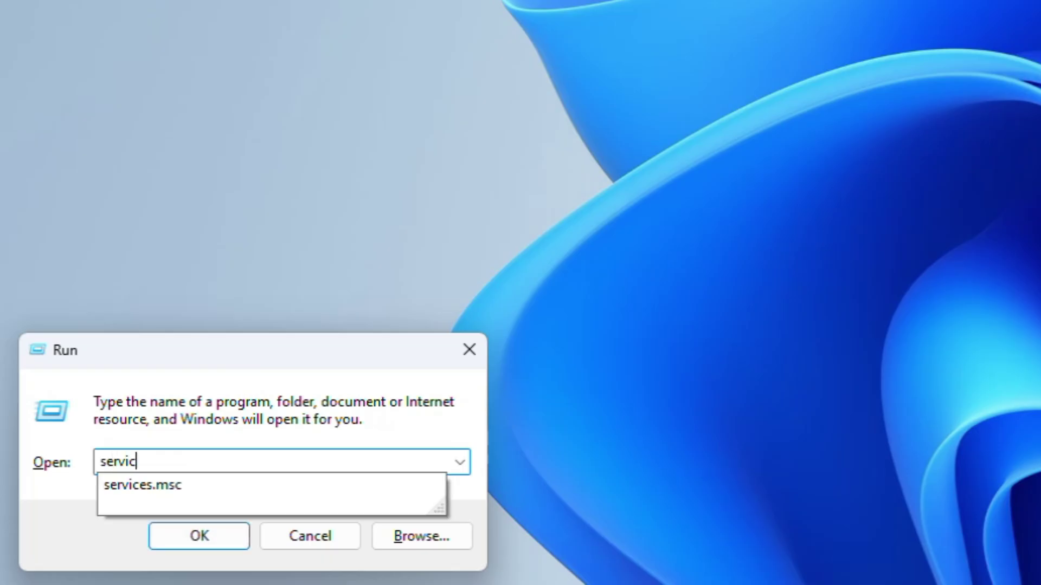
{"action": "type", "text": "sc"}
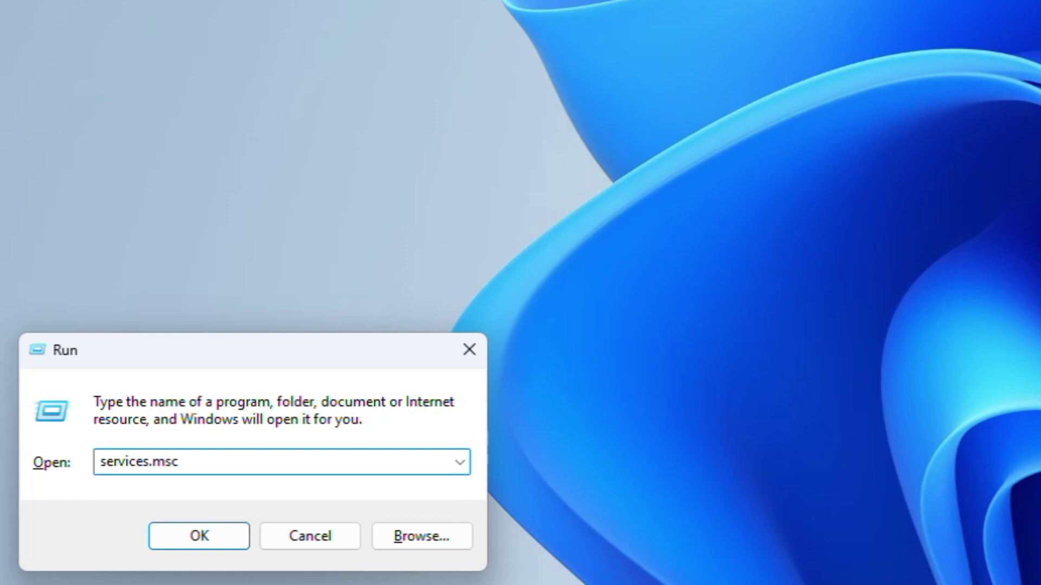
{"action": "key", "text": "Return"}
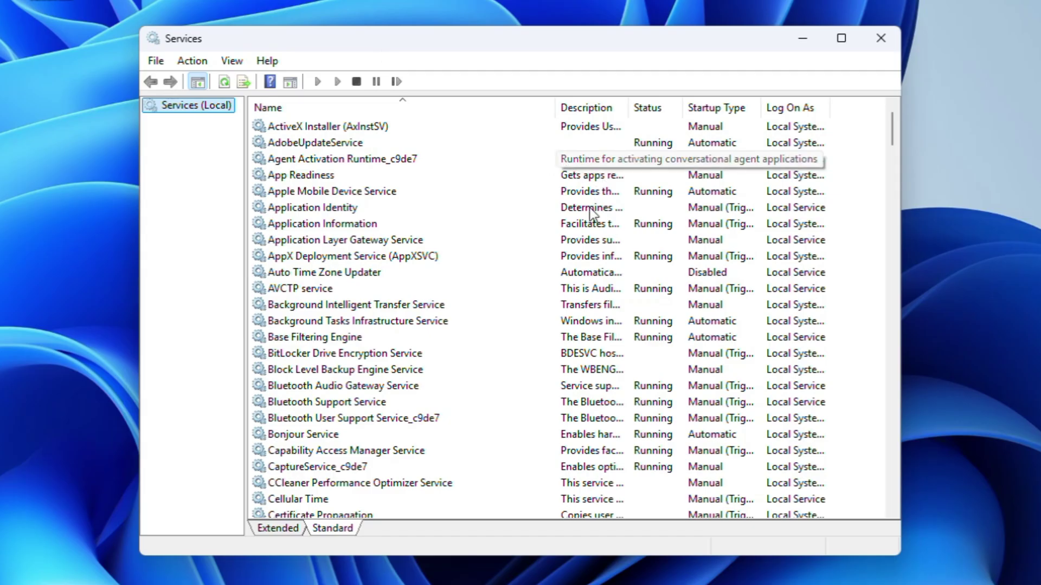
- Set BitLocker Drive Encryption Service's startup type to Disabled in its properties
{"action": "left_click", "coordinate": [377, 355]}
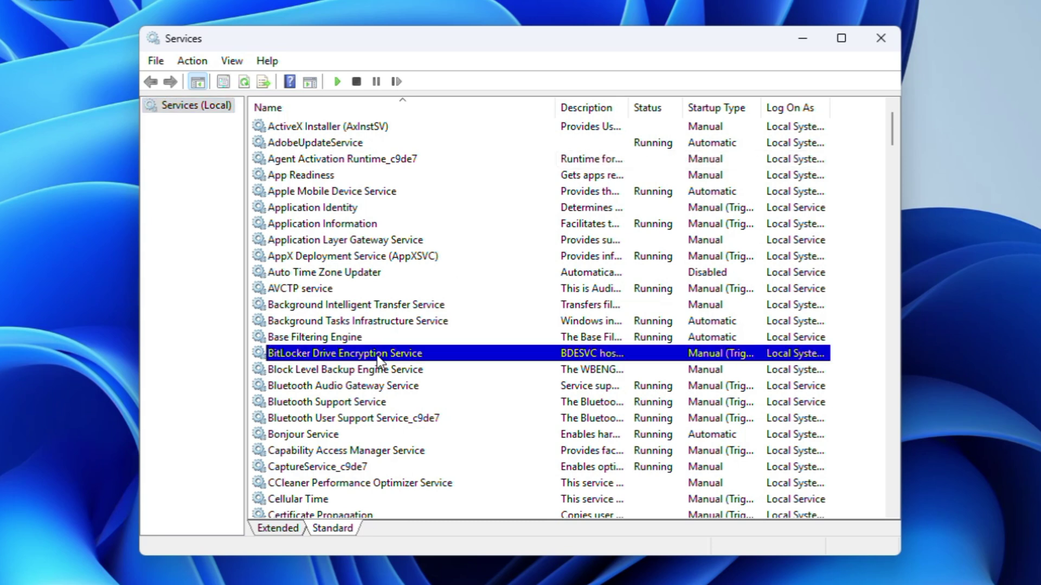
{"action": "double_click", "coordinate": [376, 355]}
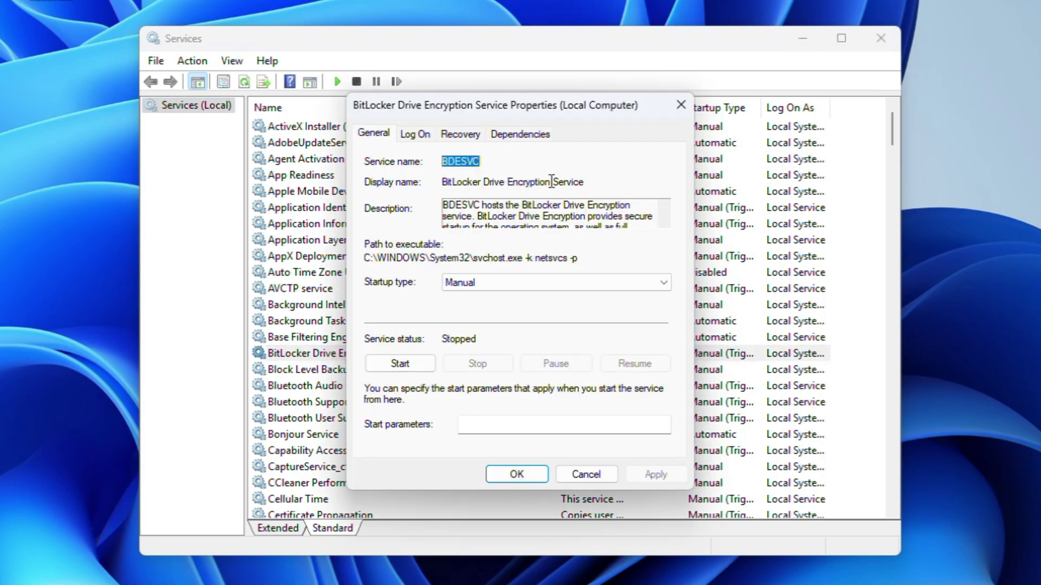
{"action": "left_click", "coordinate": [552, 282]}
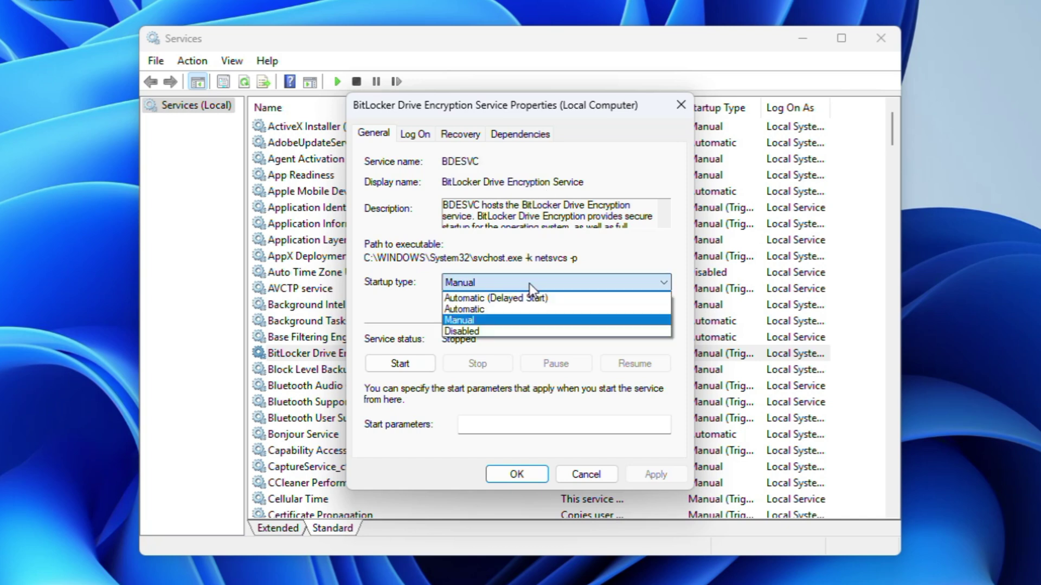
{"action": "left_click", "coordinate": [502, 327]}
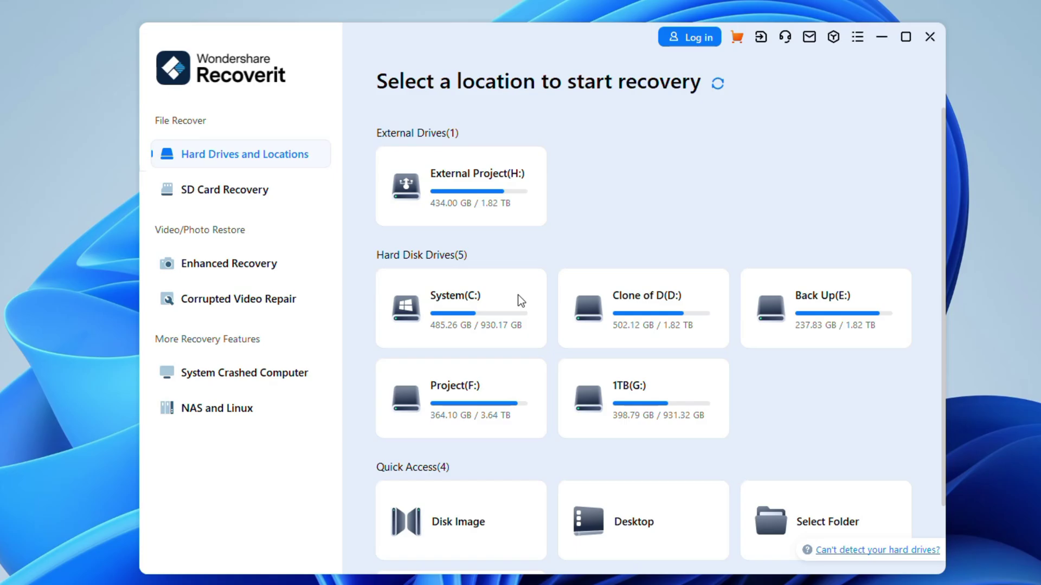
- Scan the Clone of D (D:) card under Hard Drives and Locations
{"action": "left_click", "coordinate": [638, 319]}
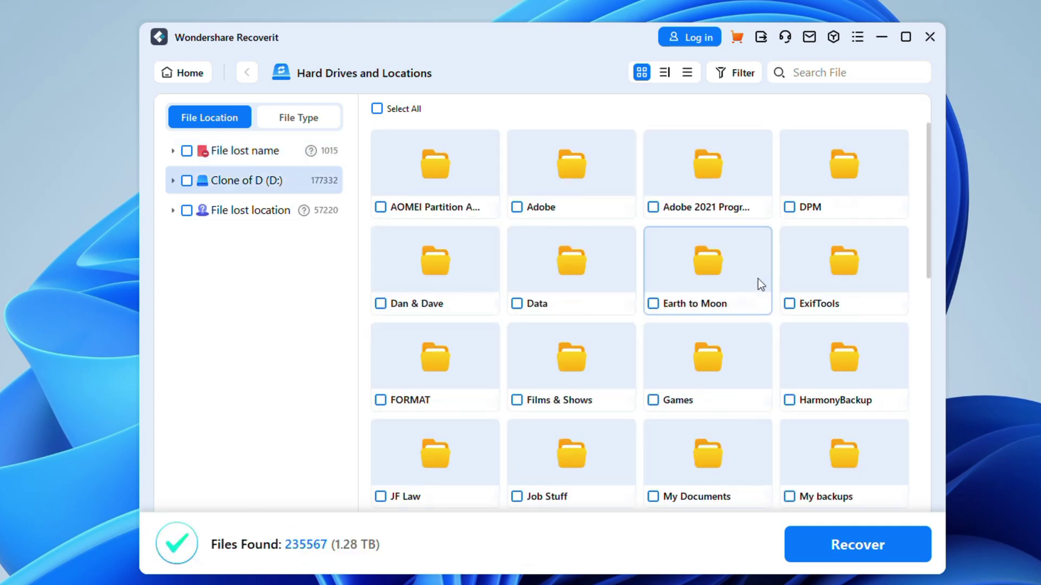
- Select the Wondershare folder from Clone of D (D:) for recovery (3 files, 144.77 MB)
{"action": "scroll", "coordinate": [757, 279], "scroll_direction": "down", "scroll_amount": 10}
{"action": "left_click", "coordinate": [654, 397]}
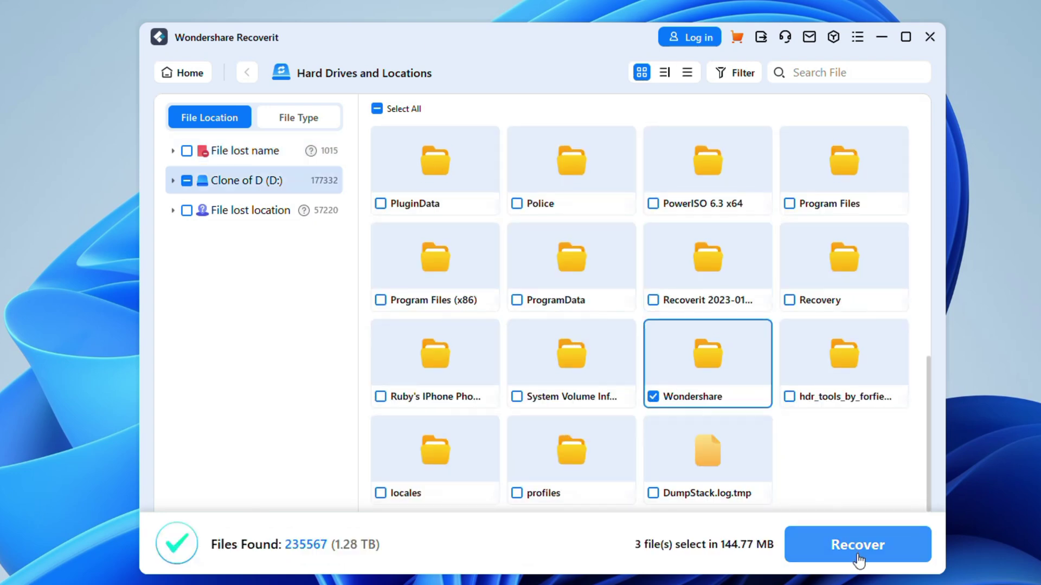